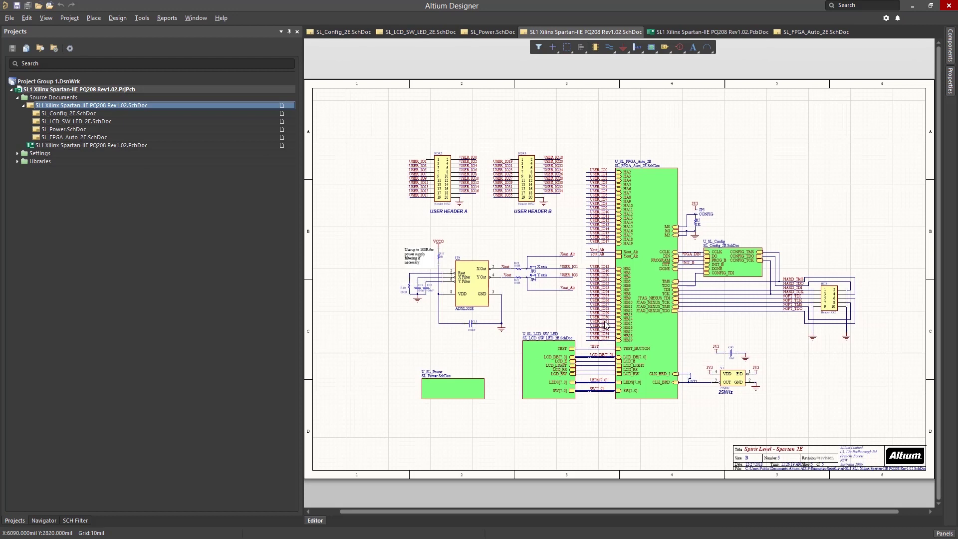
- Inspect the top sheet's sheet symbols and open the U_SL_Power sheet, fitted to view
{"action": "left_click", "coordinate": [620, 339]}
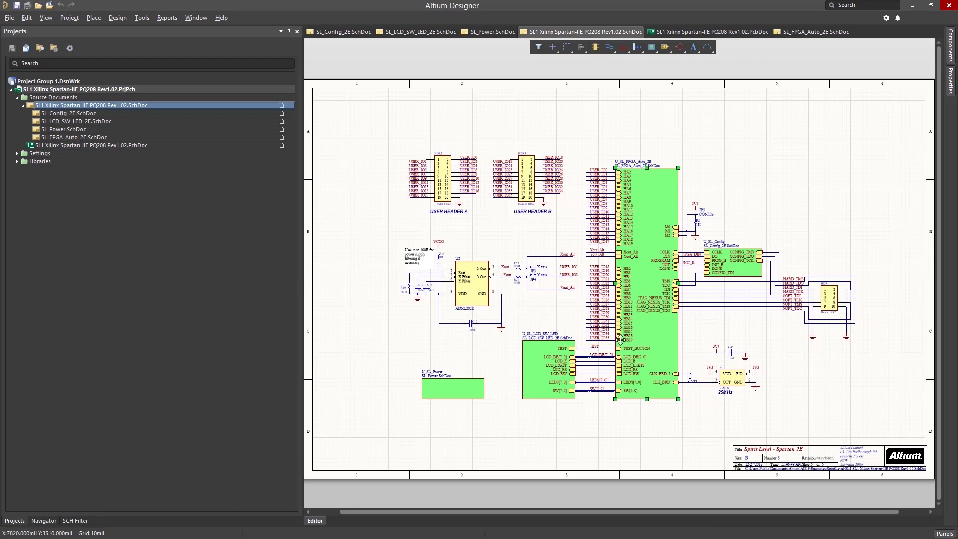
{"action": "left_click", "coordinate": [549, 374]}
{"action": "left_click", "coordinate": [475, 397]}
{"action": "double_click", "coordinate": [453, 394], "text": "ctrl"}
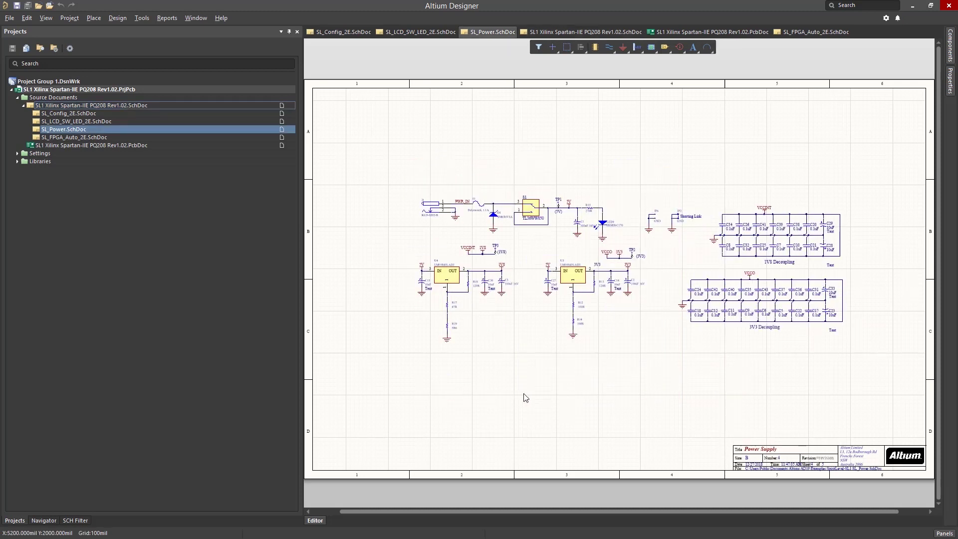
{"action": "key", "text": "v"}
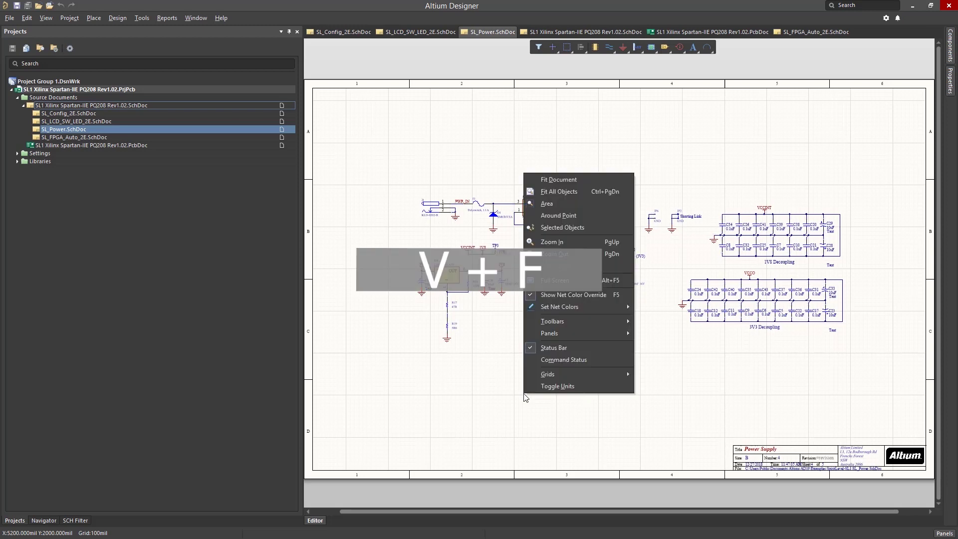
{"action": "key", "text": "f"}
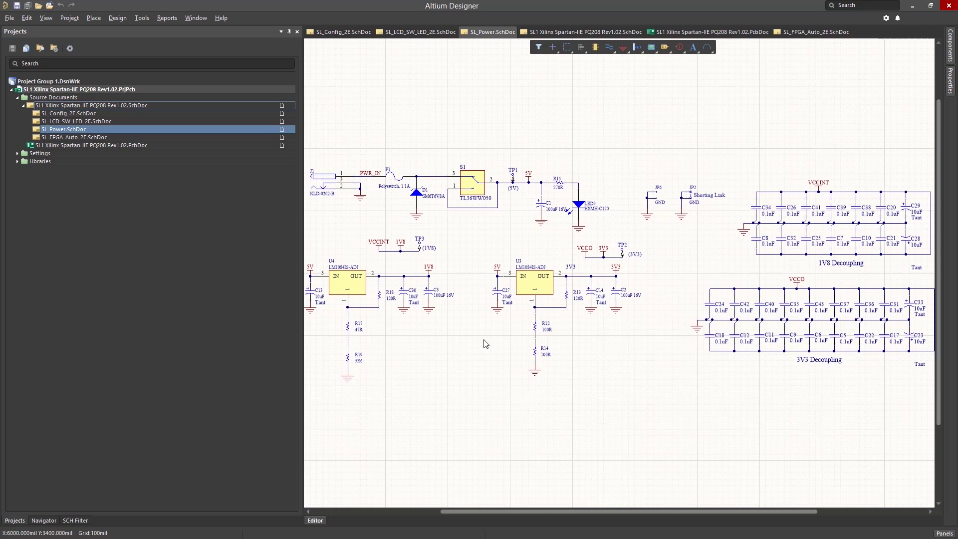
- Examine connector J1 and the 1V8 and 3V3 net labels, then return to the top-level schematic
{"action": "left_click", "coordinate": [320, 183]}
{"action": "left_click", "coordinate": [432, 270]}
{"action": "left_click", "coordinate": [602, 249]}
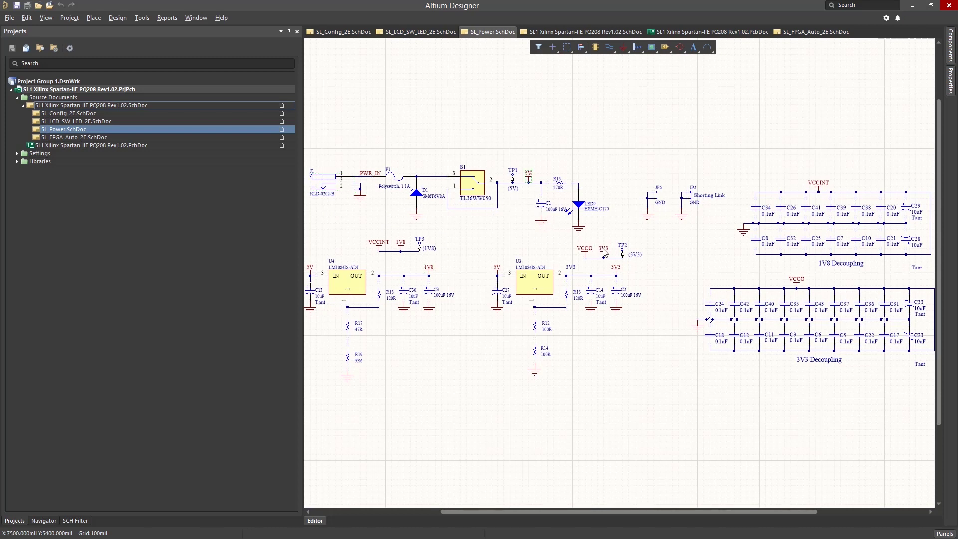
{"action": "left_click", "coordinate": [472, 323]}
{"action": "left_click", "coordinate": [172, 106]}
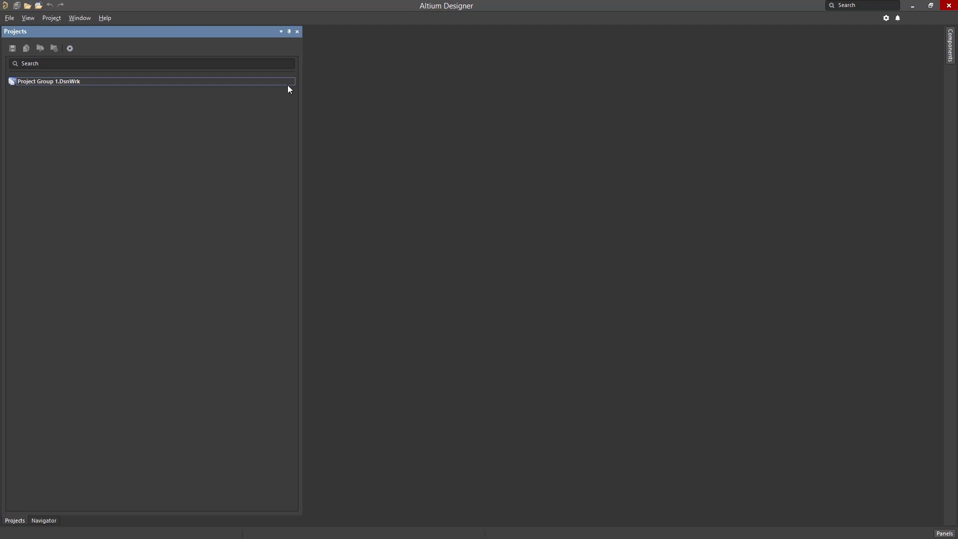
- Start a new Local Project with the <Default> project type after previewing the AT long bus types
{"action": "left_click", "coordinate": [9, 18]}
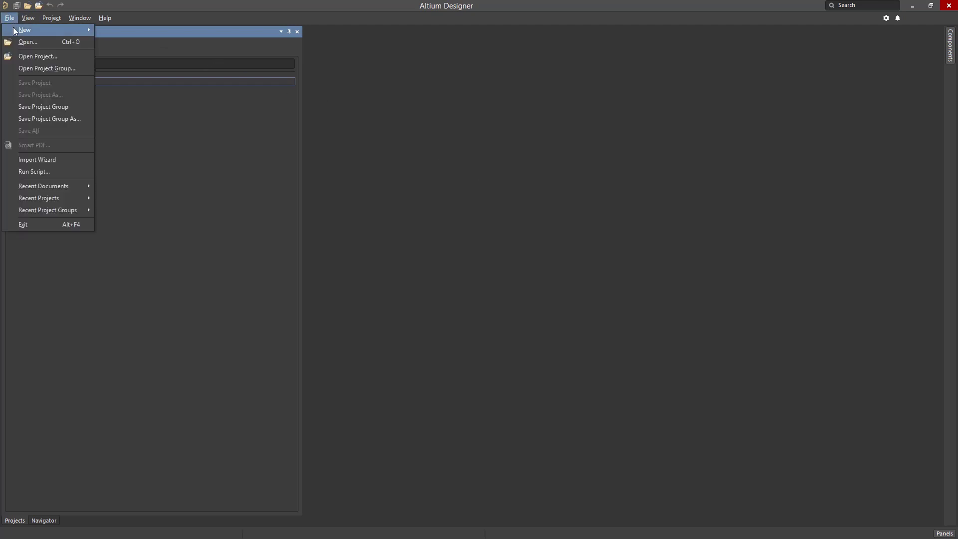
{"action": "mouse_move", "coordinate": [50, 29]}
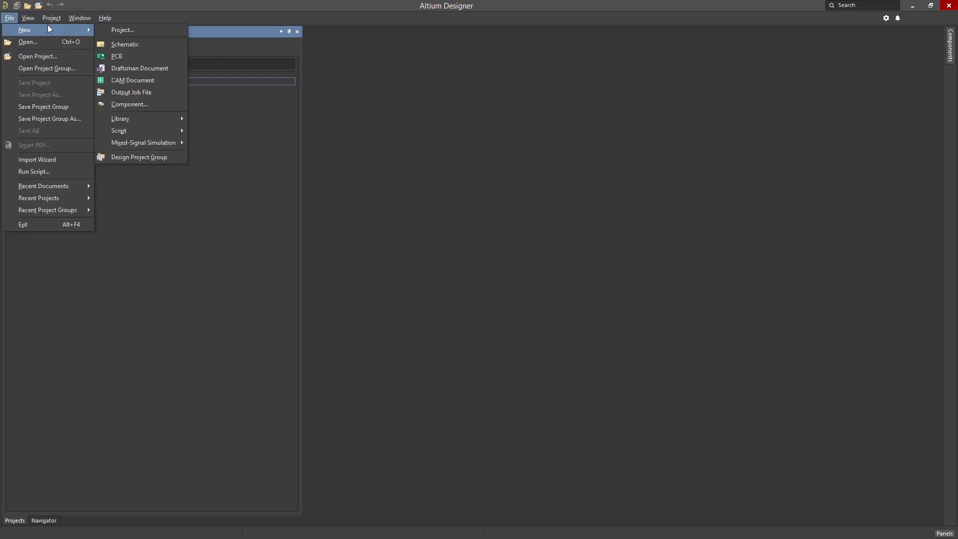
{"action": "left_click", "coordinate": [143, 31]}
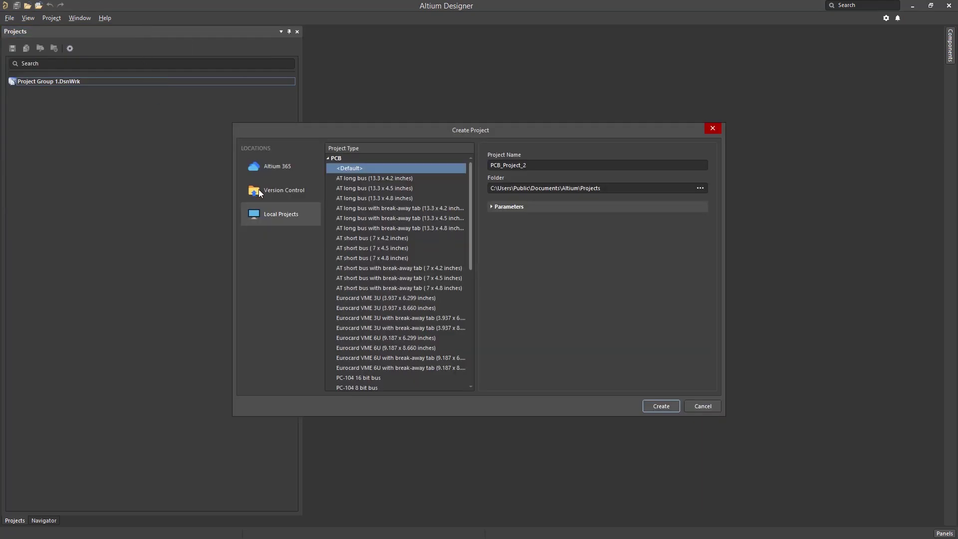
{"action": "left_click", "coordinate": [296, 215]}
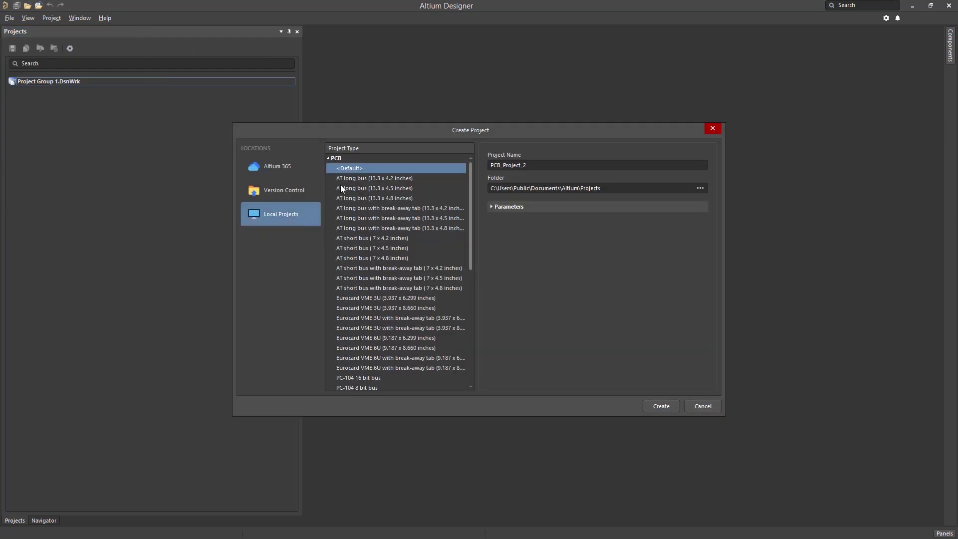
{"action": "left_click", "coordinate": [352, 168]}
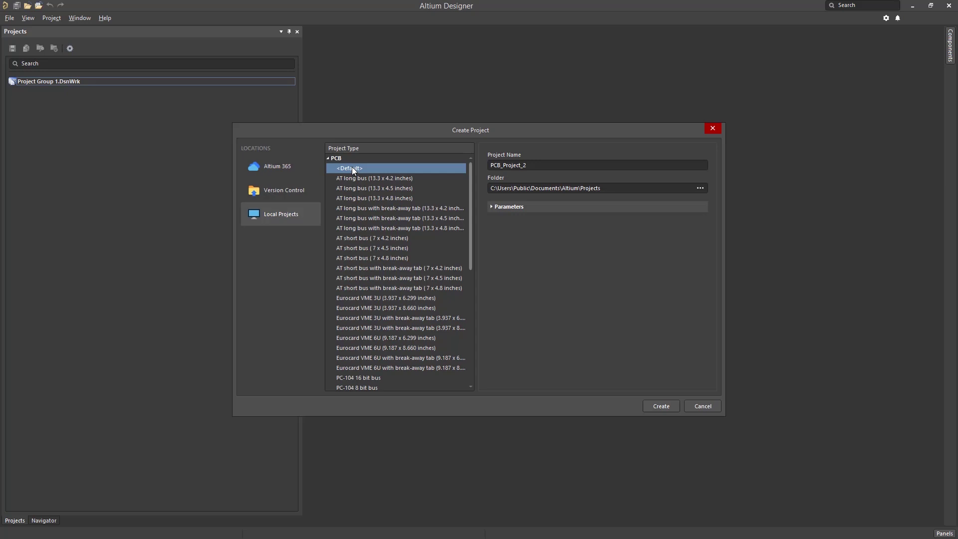
{"action": "left_click", "coordinate": [354, 179]}
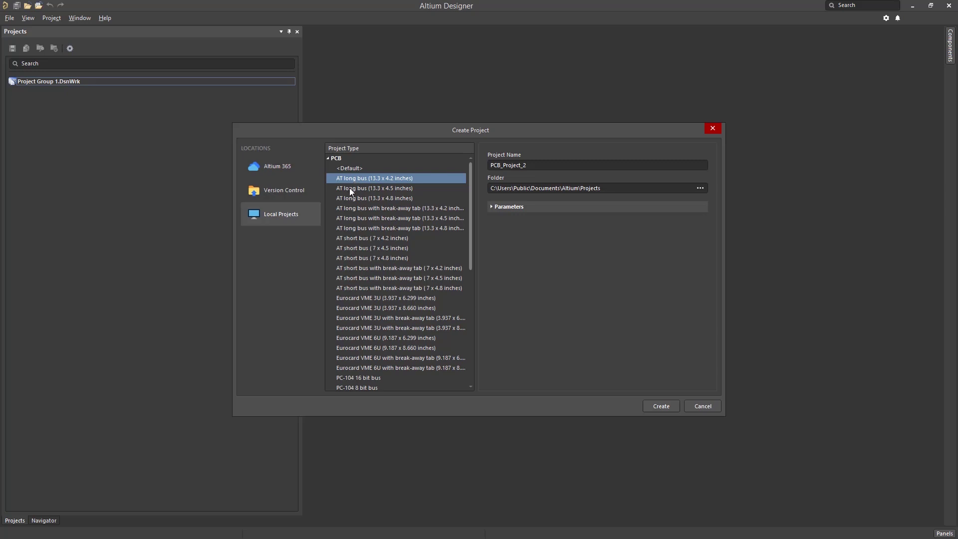
{"action": "left_click", "coordinate": [351, 189]}
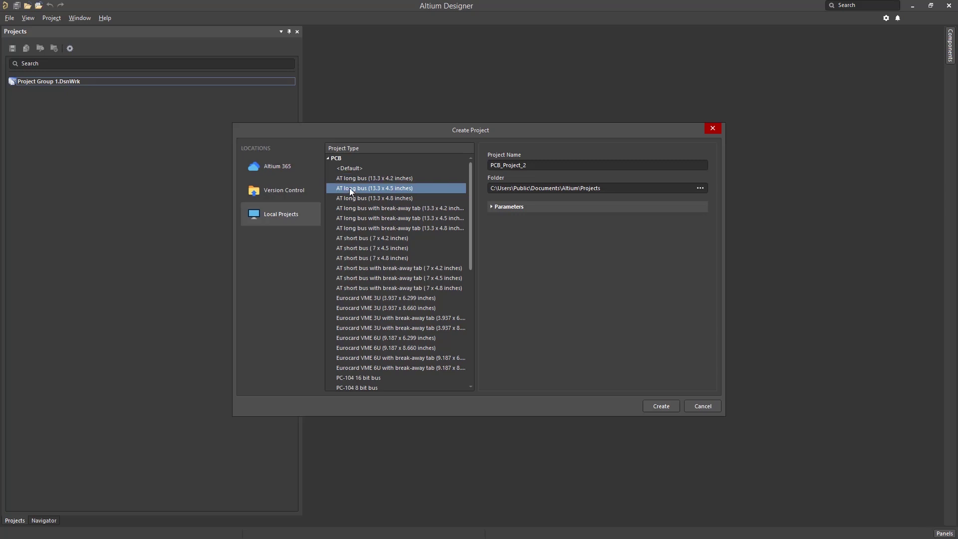
{"action": "left_click", "coordinate": [354, 168]}
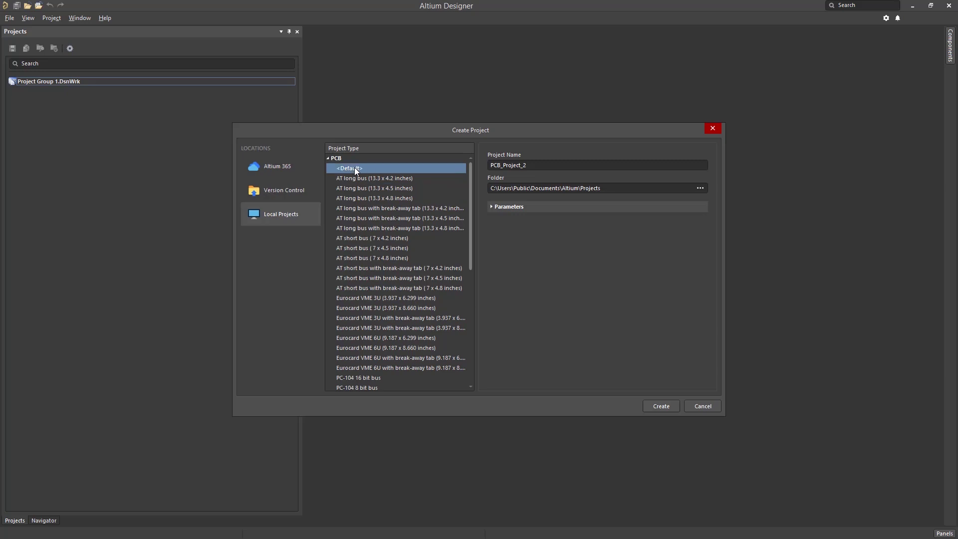
- Name the project 'Essentials Starter Project', keep the default Projects folder, and create it
{"action": "left_click", "coordinate": [537, 164]}
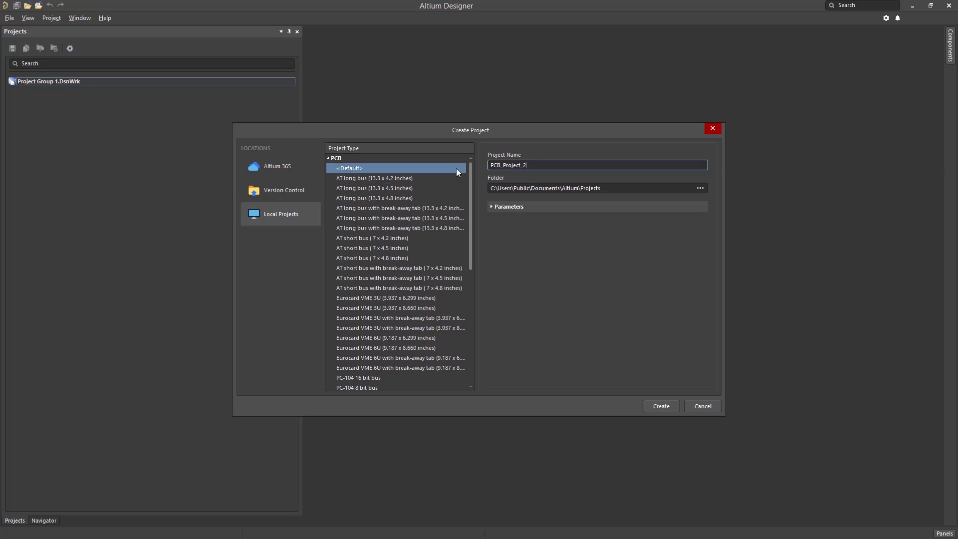
{"action": "double_click", "coordinate": [492, 164]}
{"action": "type", "text": "Essentials Starter Project"}
{"action": "left_click", "coordinate": [700, 189]}
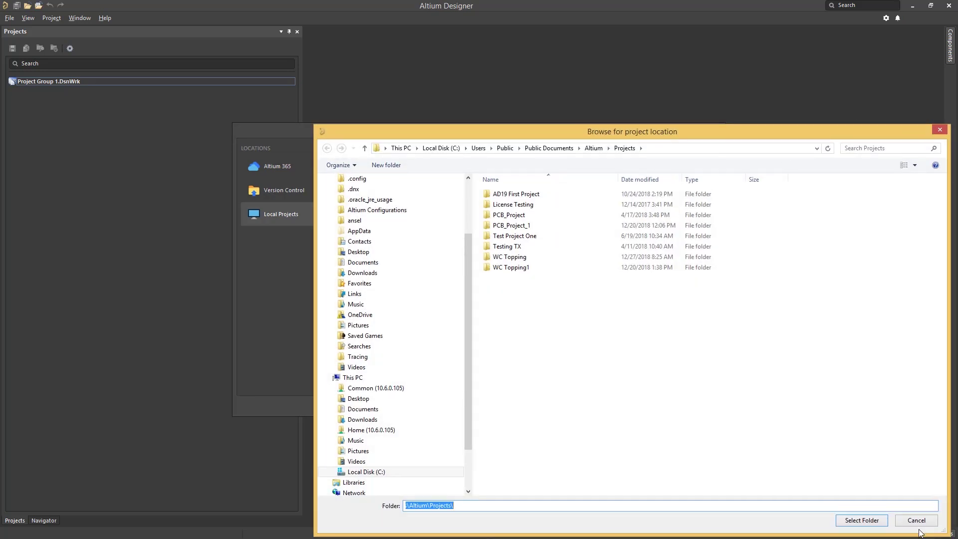
{"action": "left_click", "coordinate": [873, 525]}
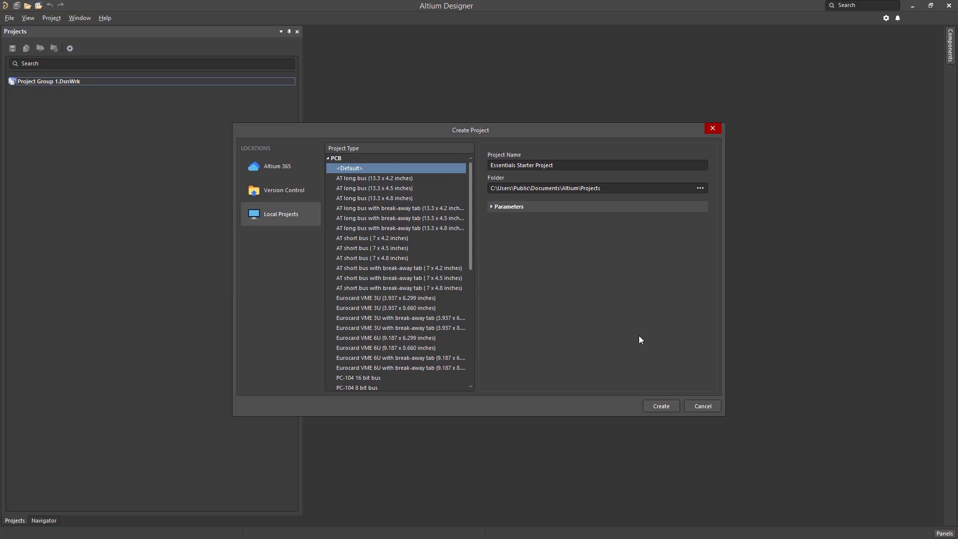
{"action": "left_click", "coordinate": [668, 409]}
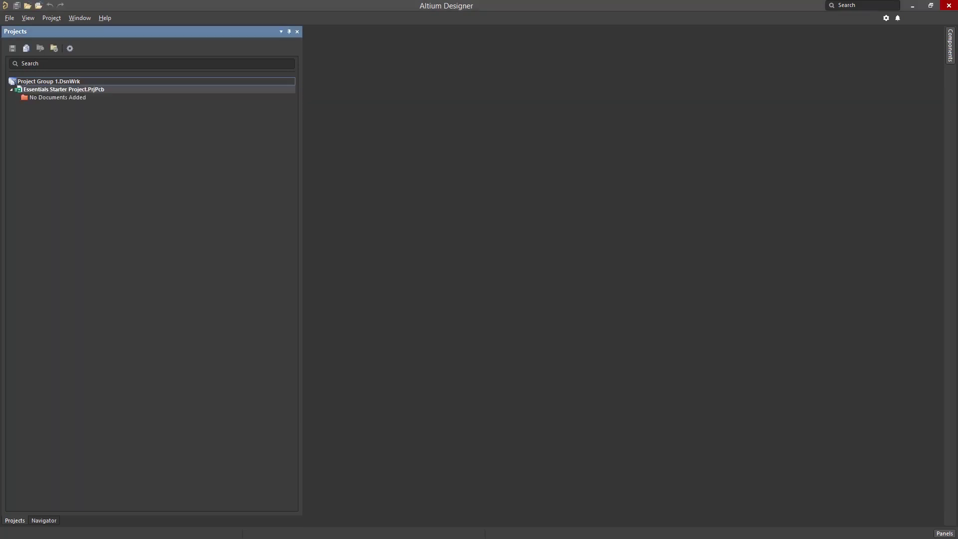
- Add a new schematic sheet to Essentials Starter Project
{"action": "right_click", "coordinate": [60, 90]}
{"action": "mouse_move", "coordinate": [73, 108]}
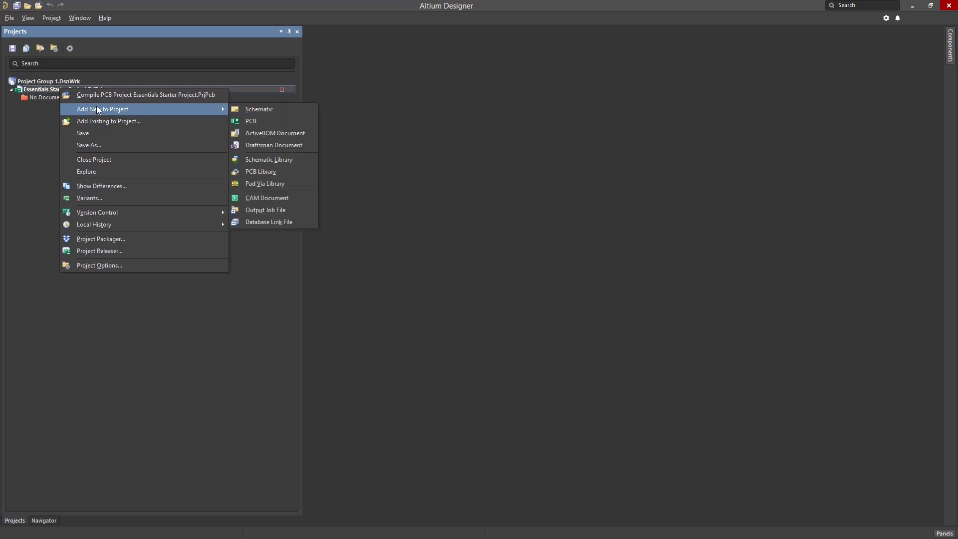
{"action": "left_click", "coordinate": [249, 111]}
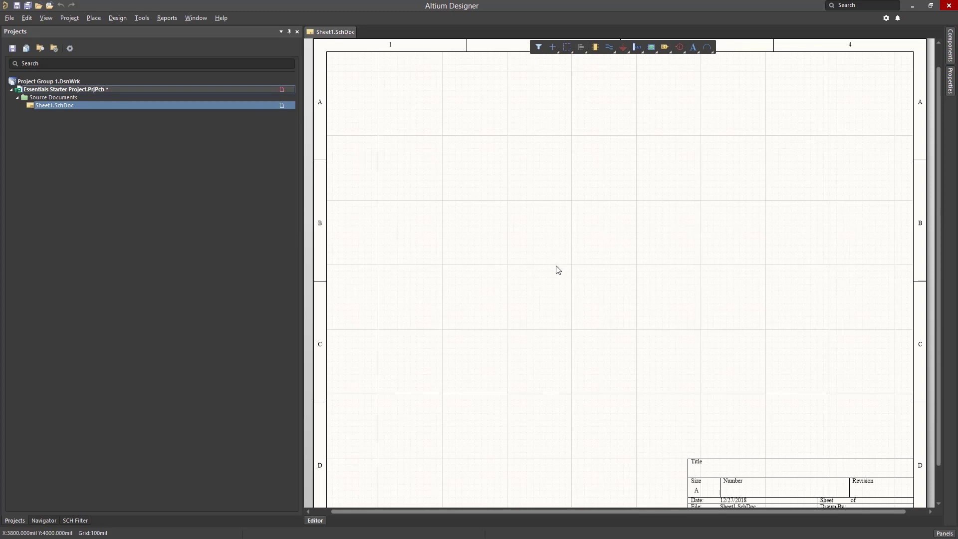
- Save Sheet1 as New Schematic.SchDoc, then save the project
{"action": "right_click", "coordinate": [79, 106]}
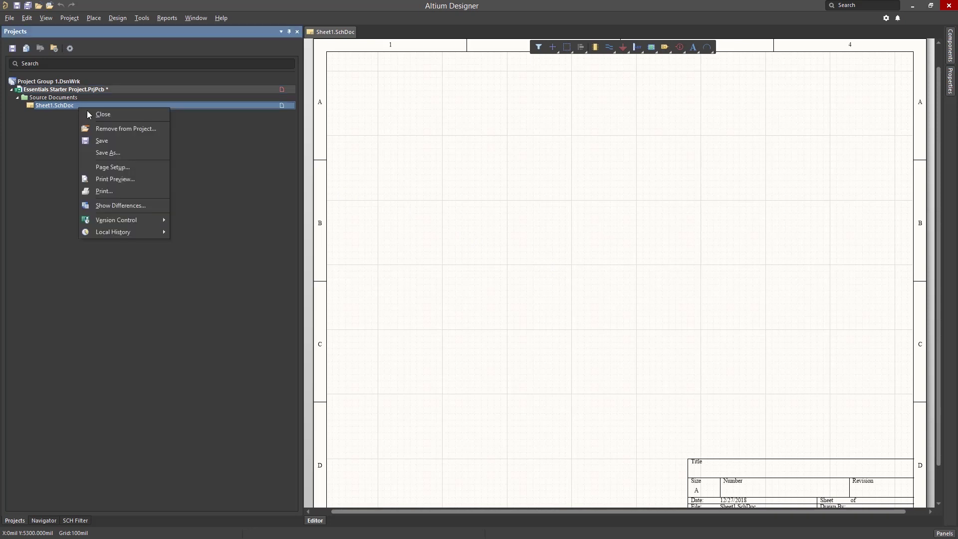
{"action": "left_click", "coordinate": [106, 153]}
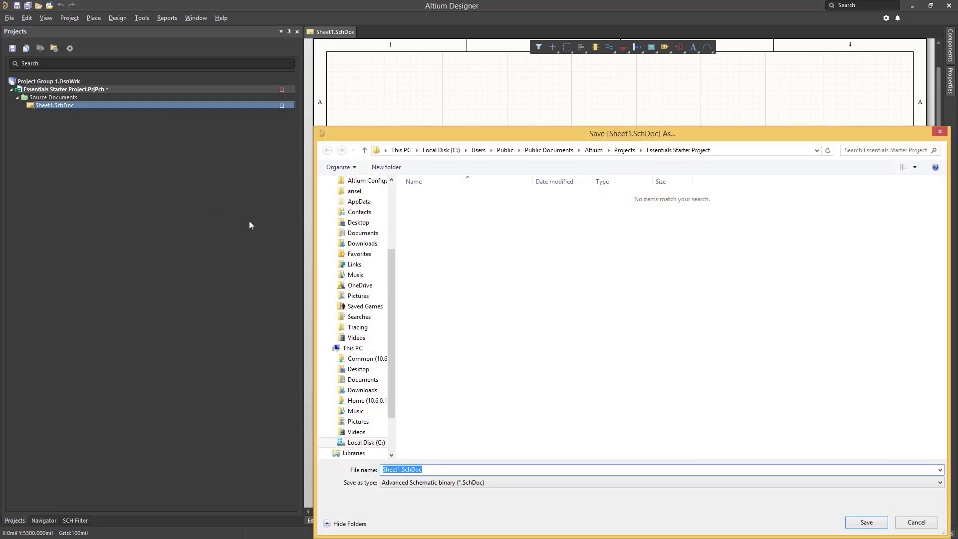
{"action": "left_click", "coordinate": [400, 469]}
{"action": "left_click_drag", "start_coordinate": [401, 470], "coordinate": [358, 473]}
{"action": "type", "text": "New Schemast"}
{"action": "key", "text": "BackSpace"}
{"action": "key", "text": "BackSpace"}
{"action": "type", "text": "tic"}
{"action": "left_click", "coordinate": [864, 522]}
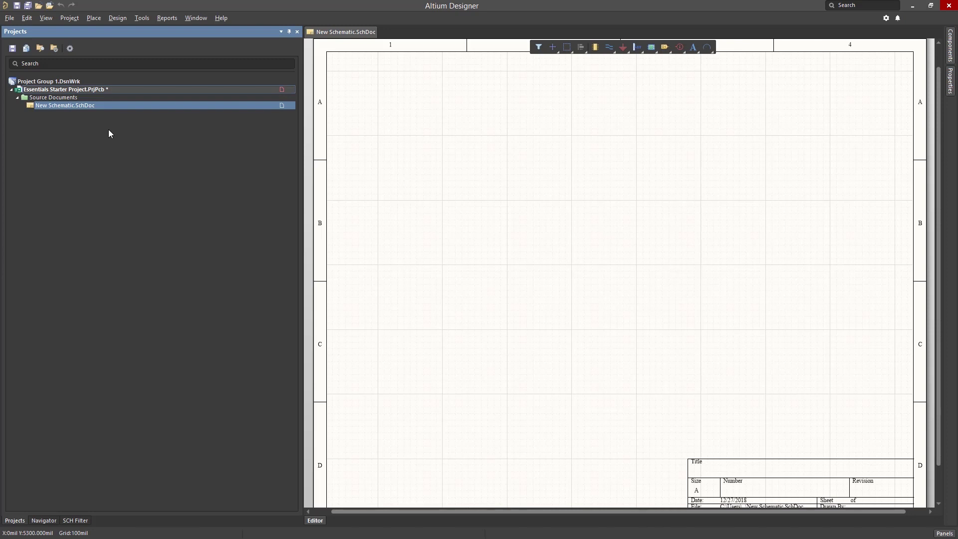
{"action": "right_click", "coordinate": [102, 89]}
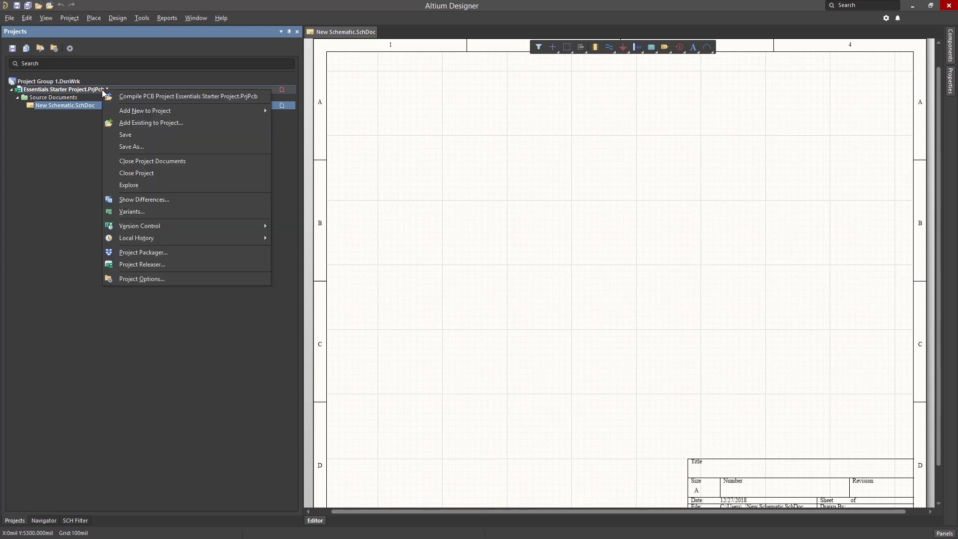
{"action": "left_click", "coordinate": [128, 136]}
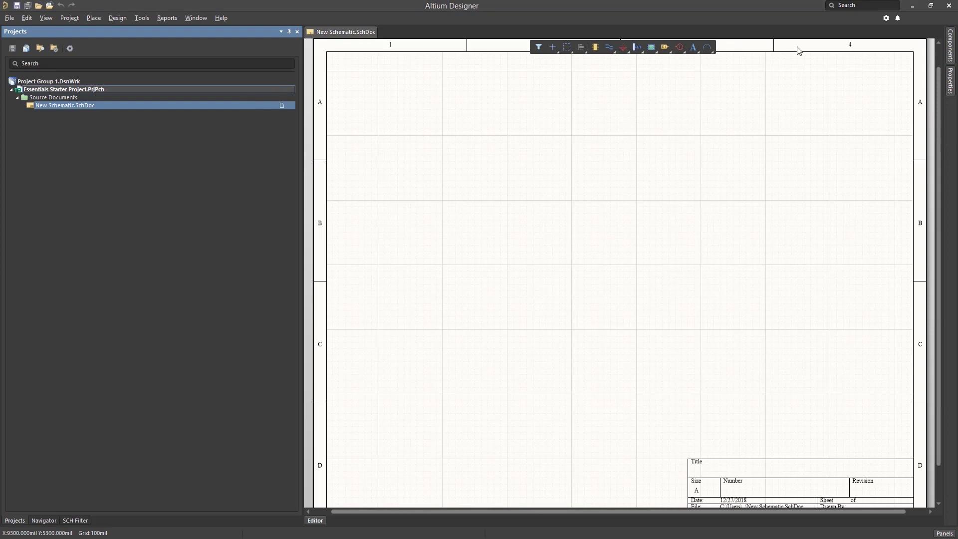
- Add a new PCB document to the project
{"action": "right_click", "coordinate": [84, 89]}
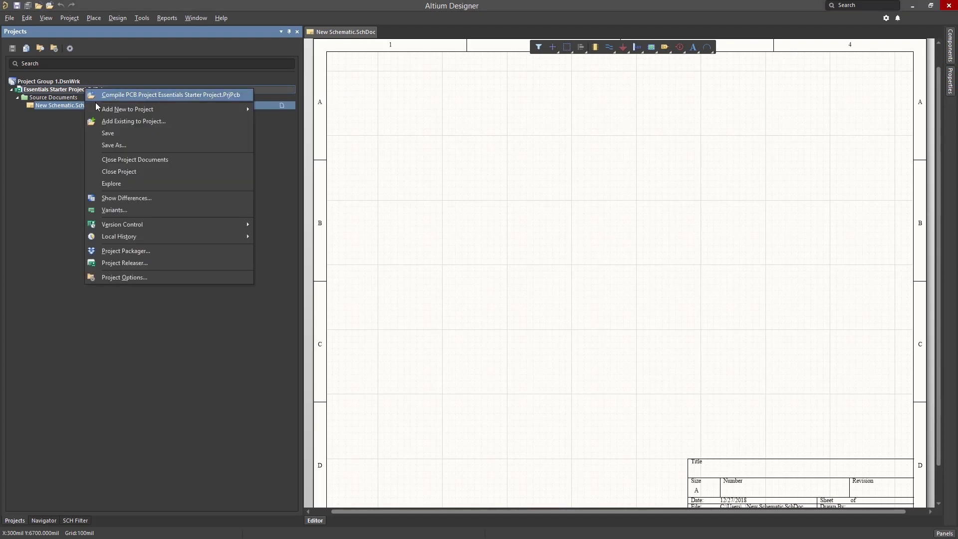
{"action": "mouse_move", "coordinate": [110, 108]}
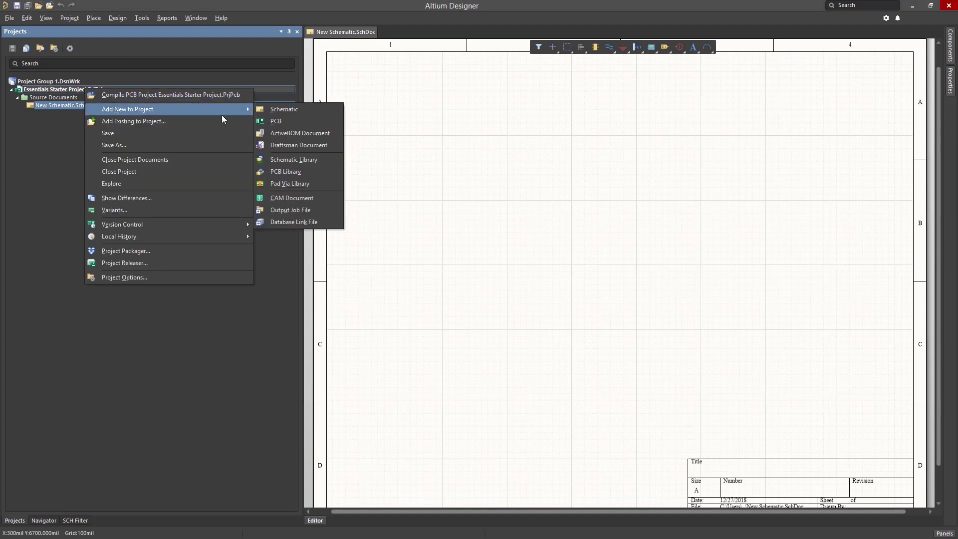
{"action": "left_click", "coordinate": [267, 121]}
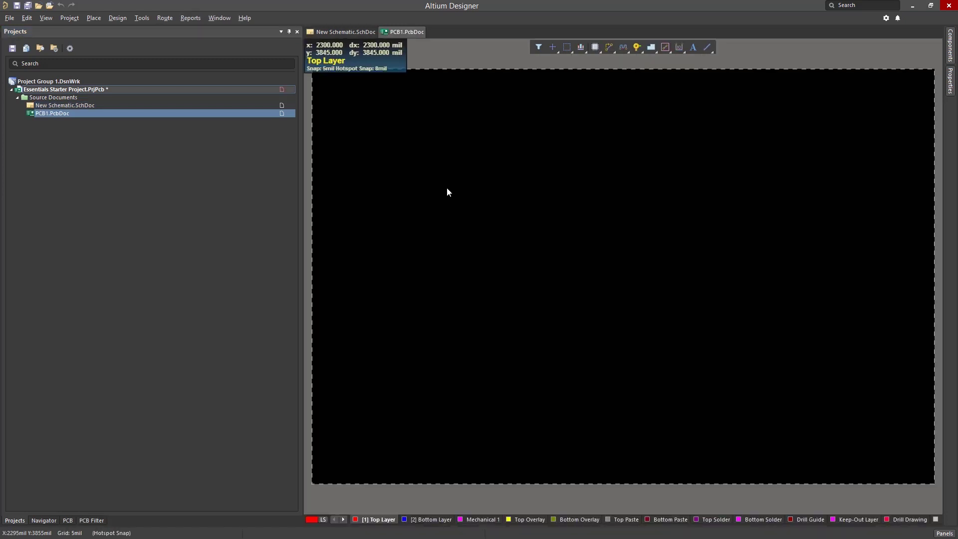
- Save PCB1 under the new name NewPCB.PcbDoc
{"action": "right_click", "coordinate": [120, 89]}
{"action": "left_click", "coordinate": [145, 135]}
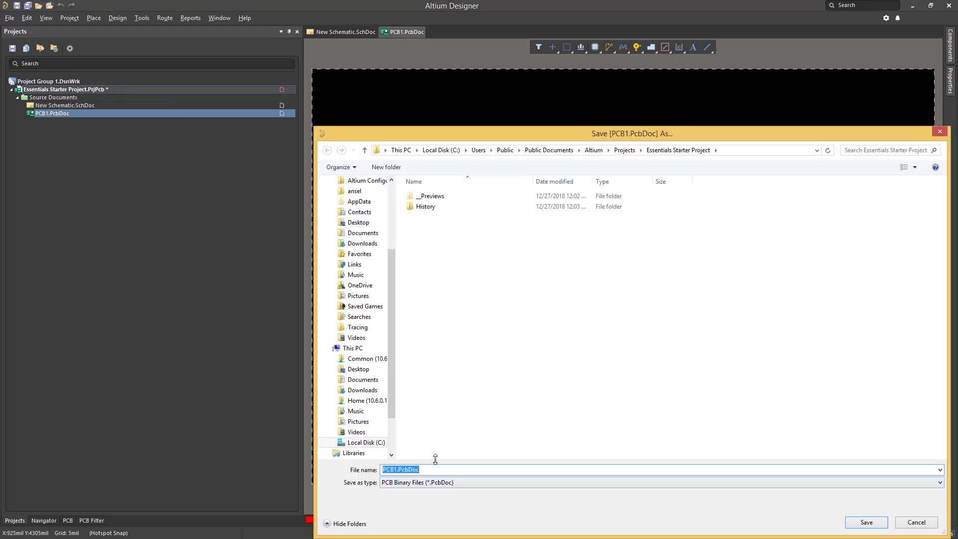
{"action": "left_click_drag", "start_coordinate": [383, 470], "coordinate": [398, 469]}
{"action": "left_click", "coordinate": [397, 469]}
{"action": "key", "text": "BackSpace"}
{"action": "key", "text": "BackSpace"}
{"action": "key", "text": "BackSpace"}
{"action": "key", "text": "BackSpace"}
{"action": "type", "text": "NewPCB"}
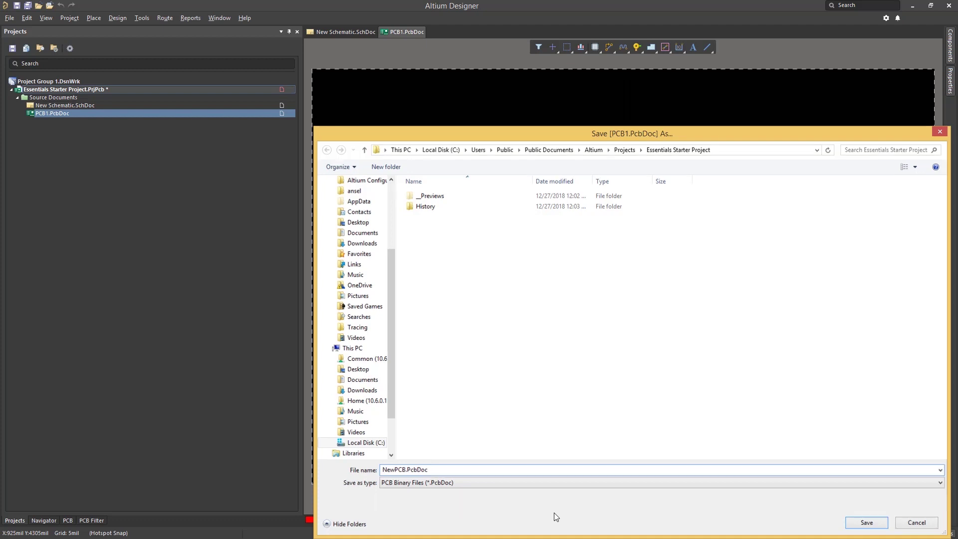
{"action": "key", "text": "Return"}
{"action": "right_click", "coordinate": [93, 90]}
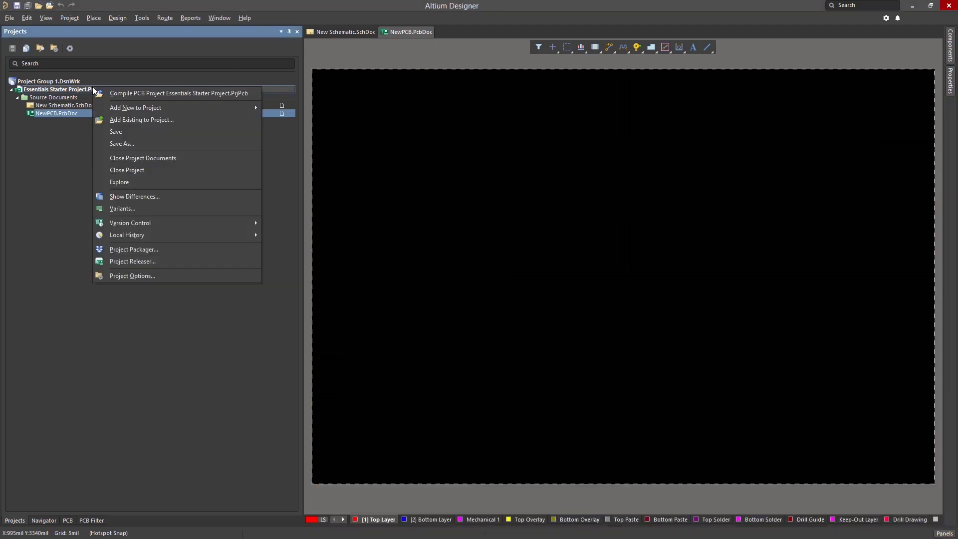
{"action": "mouse_move", "coordinate": [124, 107]}
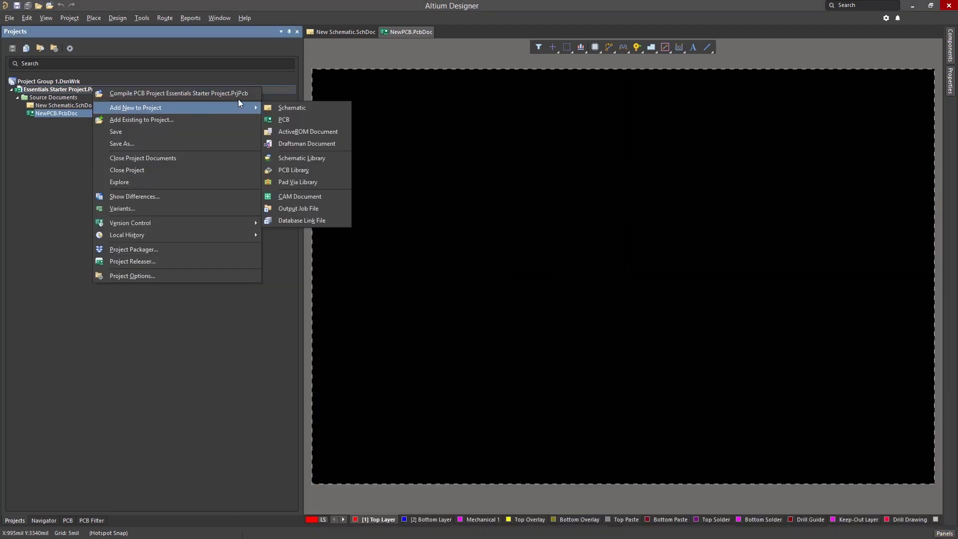